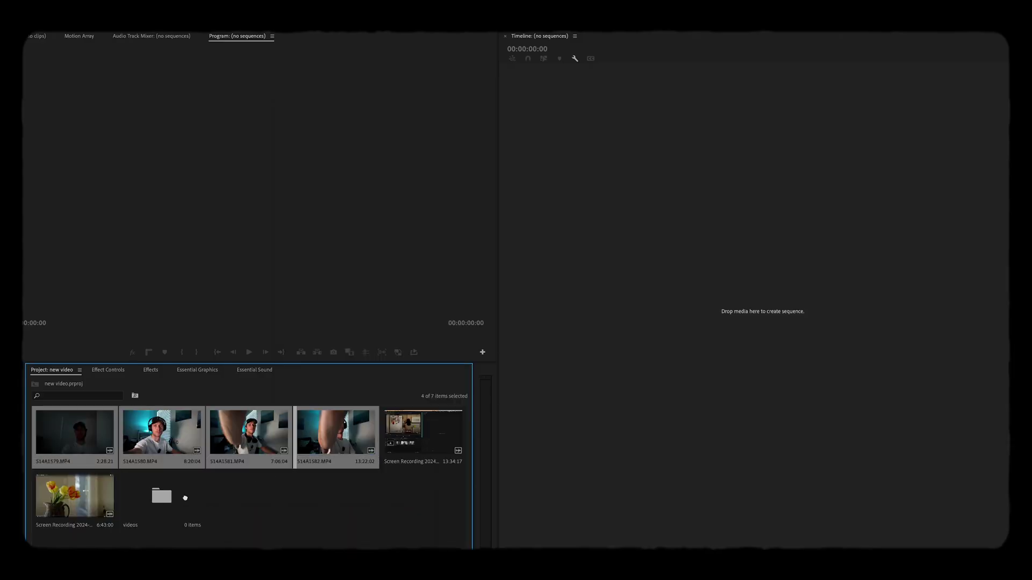
- Move the four imported clips into the videos bin and create a new bin for the footage
drag(184, 499, 187, 483)
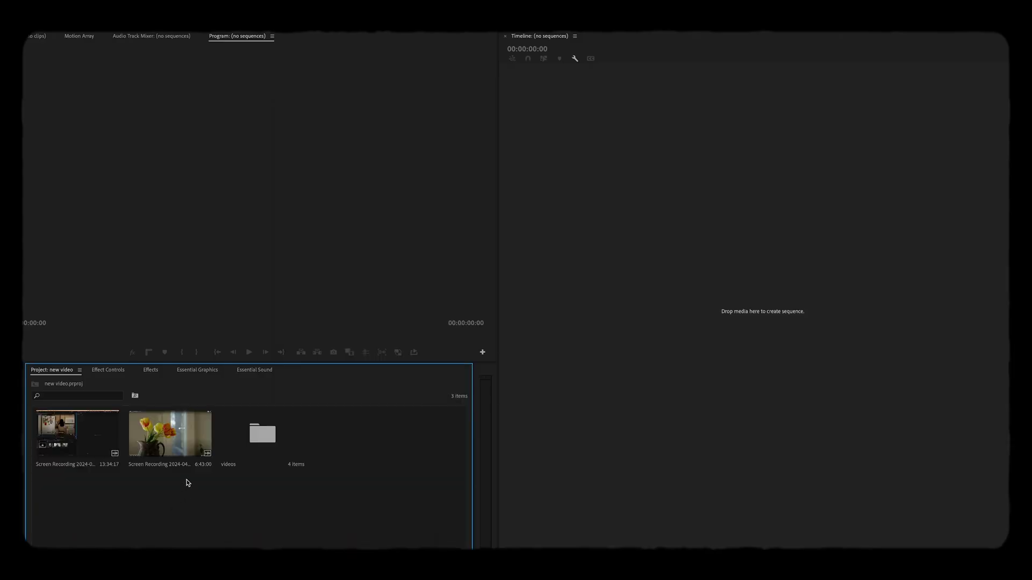
right_click(203, 496)
click(225, 392)
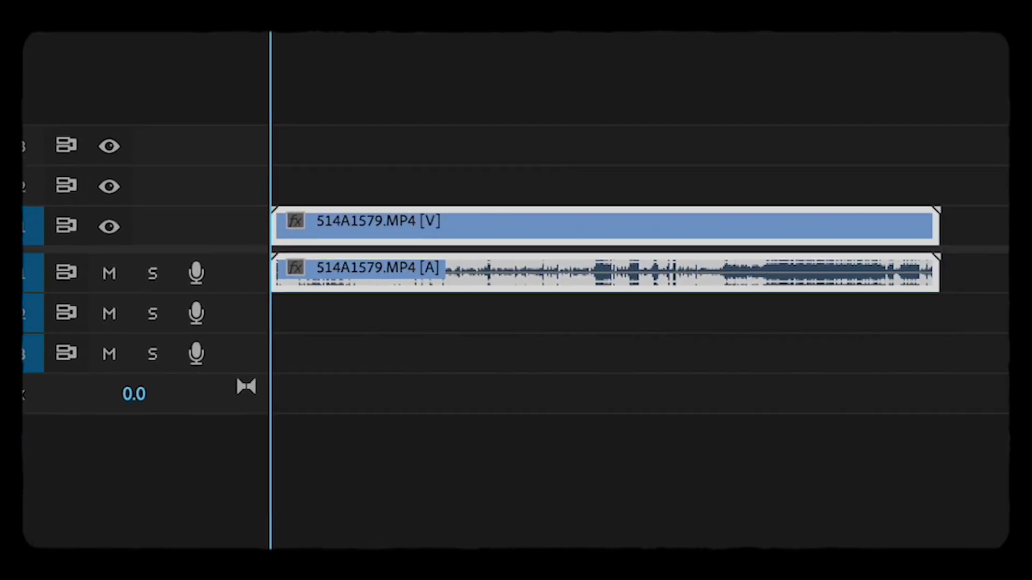
- Select the 514A1579.MP4 clip and DJI_14 WAV together and synchronize them
drag(410, 269, 516, 355)
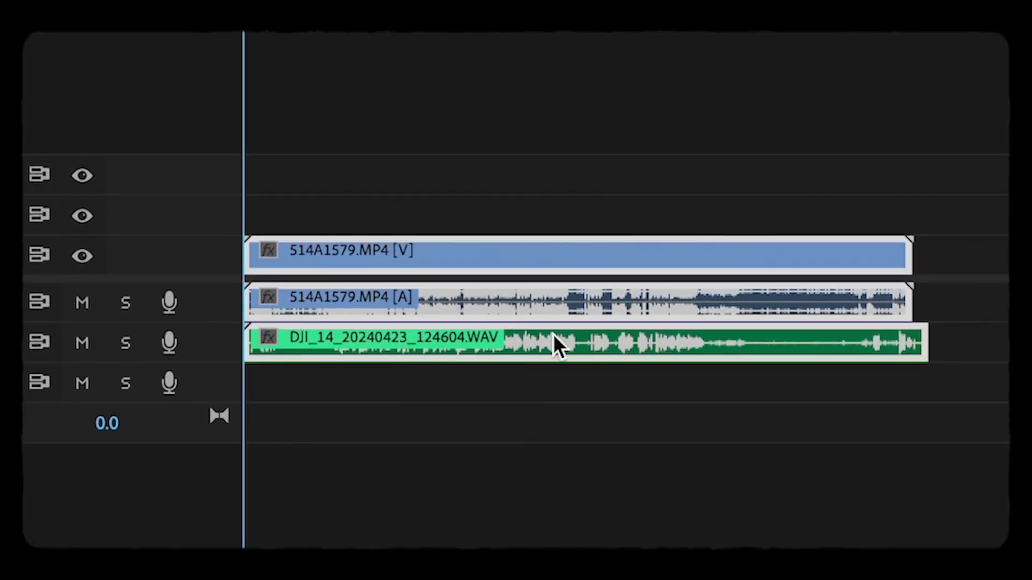
right_click(553, 335)
click(409, 333)
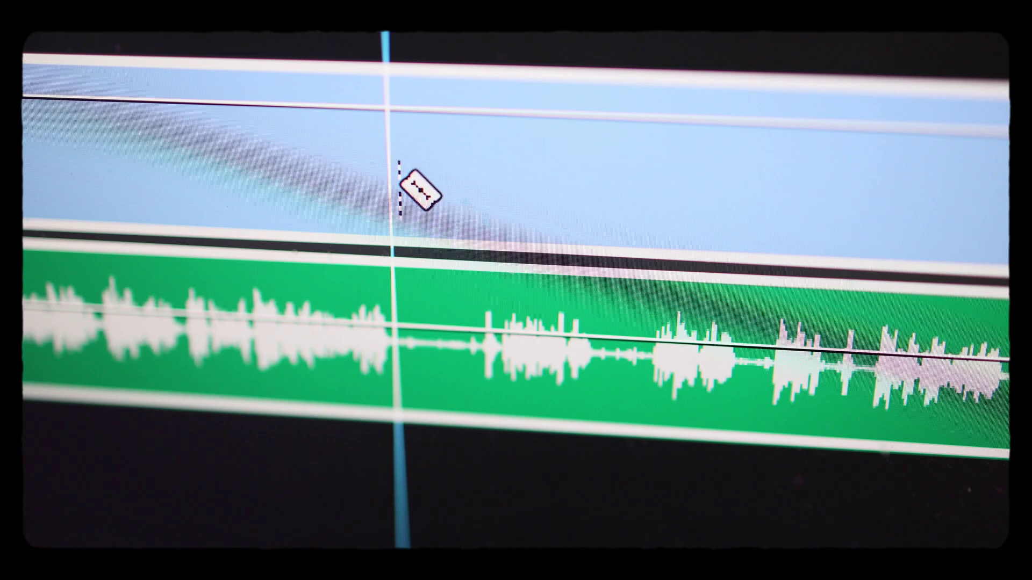